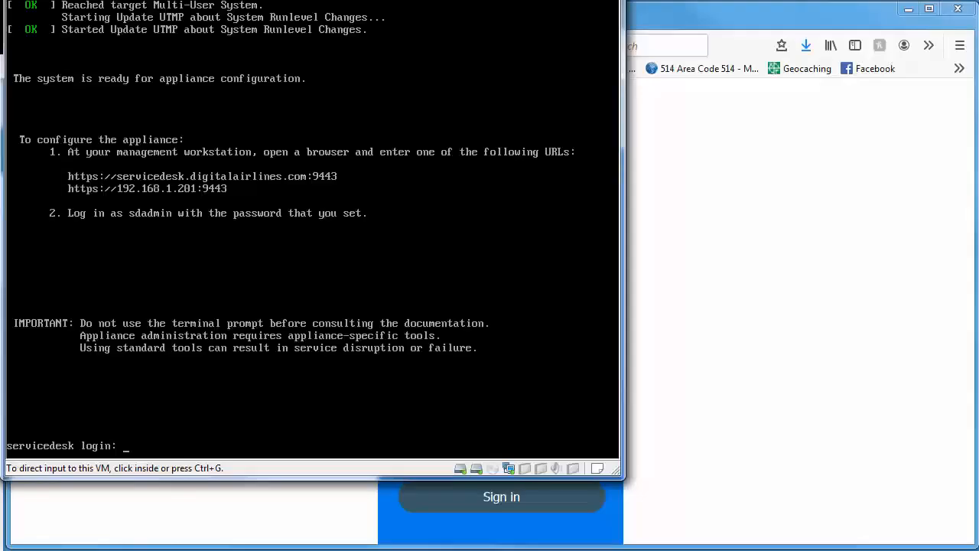
Sign in to the appliance administration console with the saved administrator login
click(658, 340)
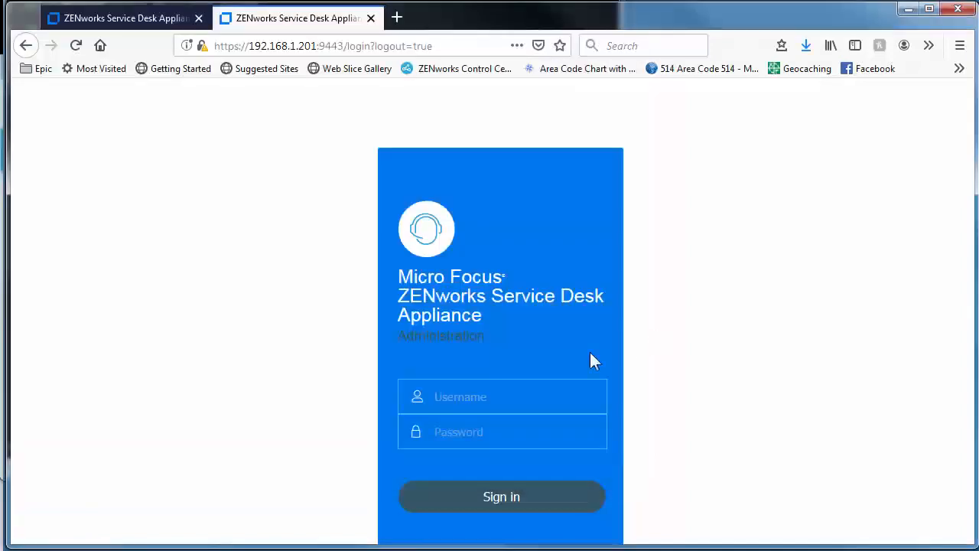
click(479, 399)
text(sd)
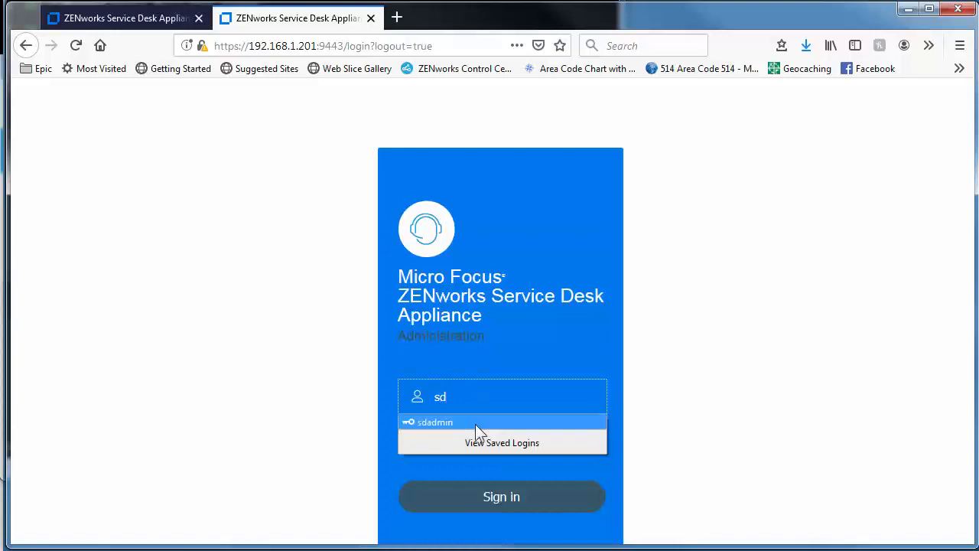
click(475, 424)
click(507, 507)
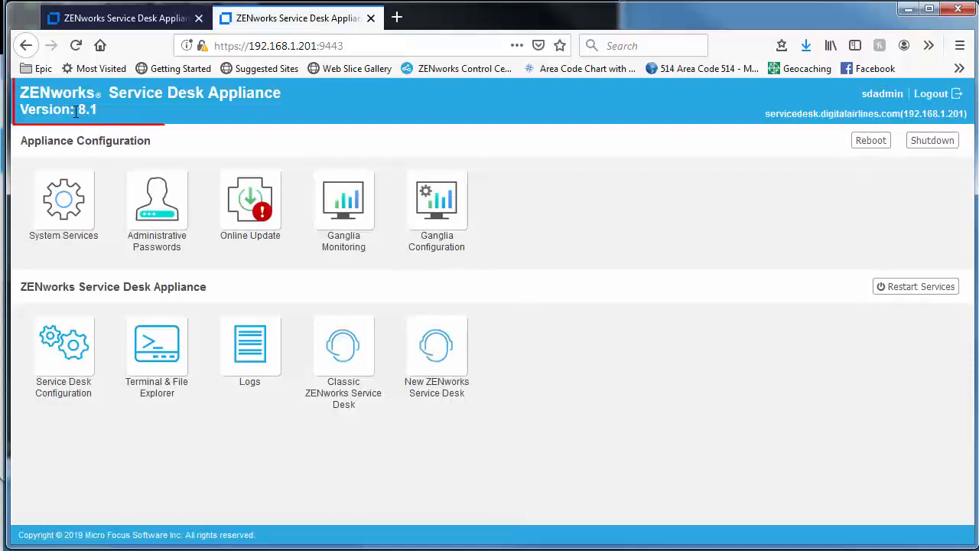
Open Online Update and check the appliance's registration status without changing it
click(255, 237)
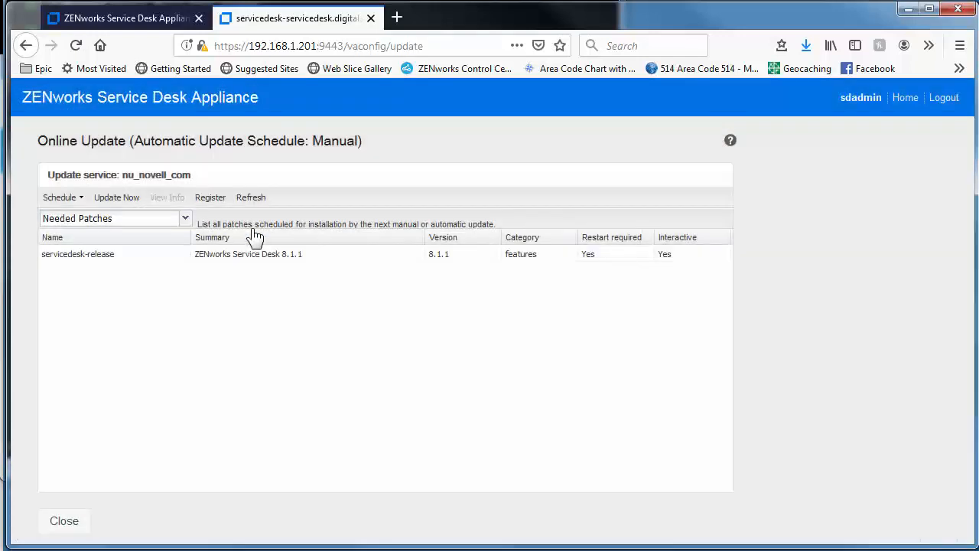
click(210, 198)
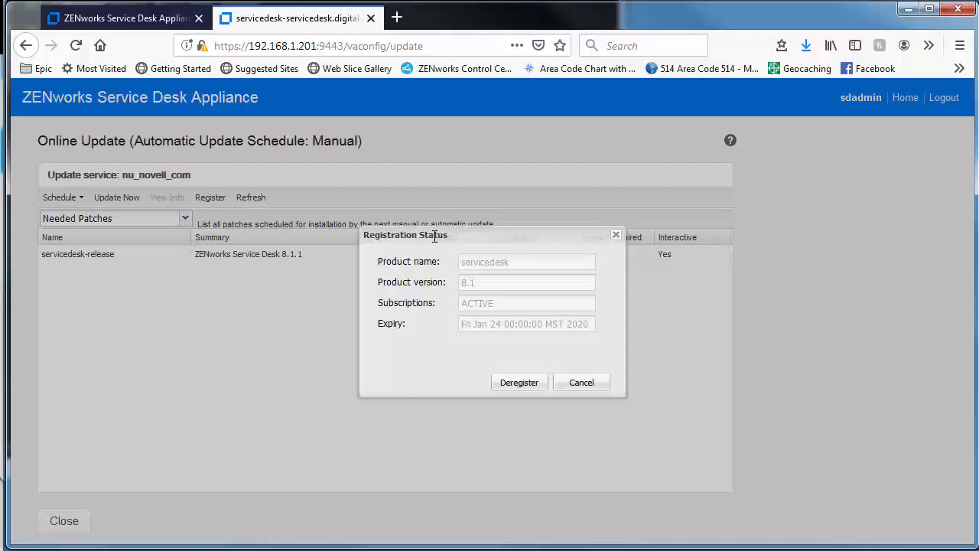
click(584, 386)
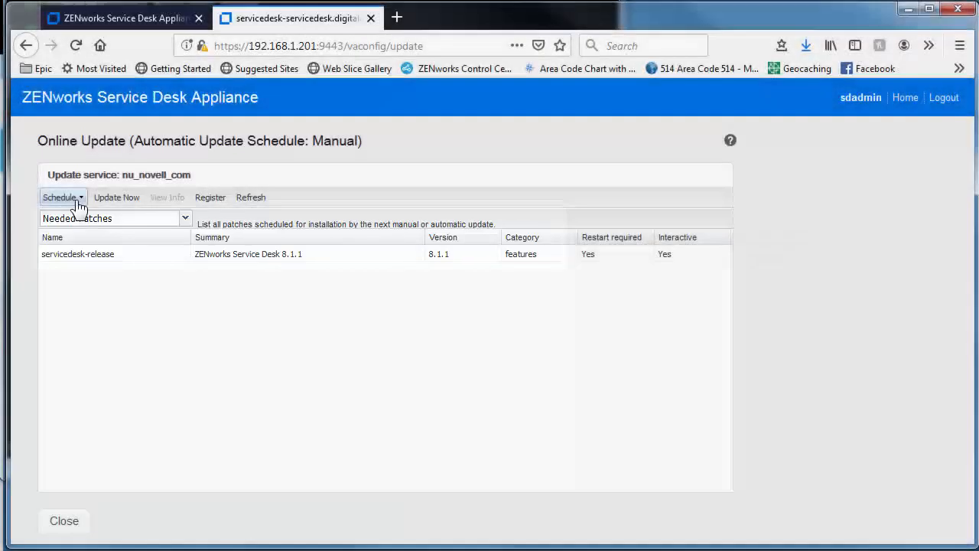
Review the update schedule and read the ZENworks Service Desk 8.1.1 patch release notes
click(80, 198)
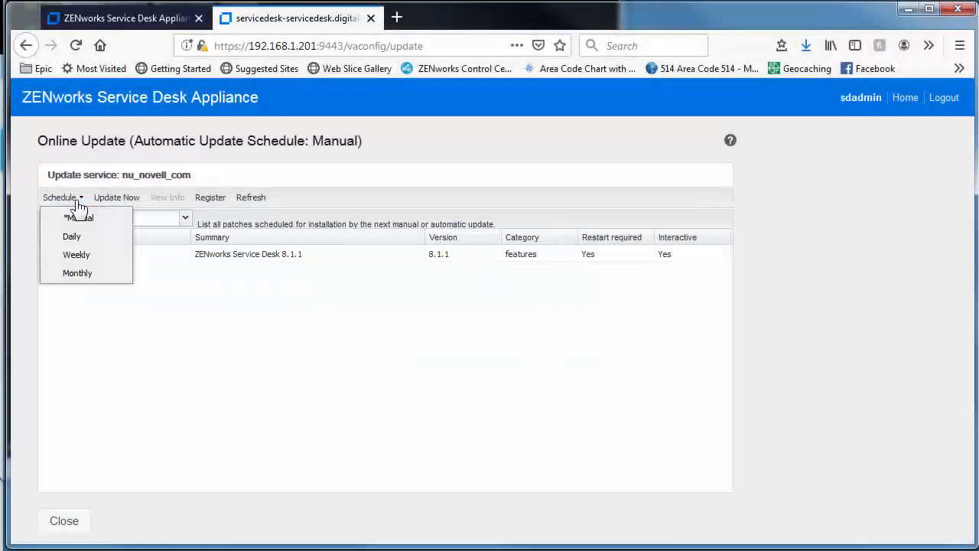
click(212, 254)
click(172, 199)
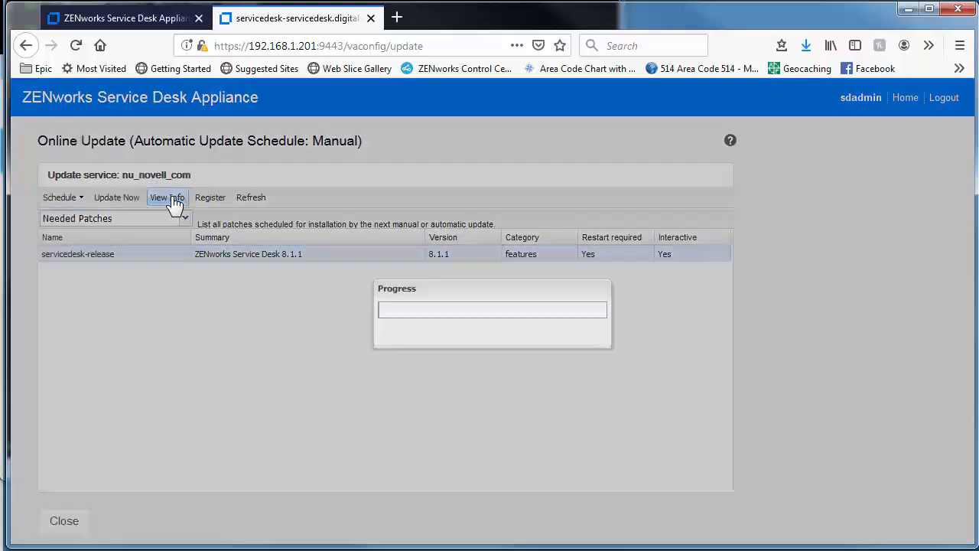
drag(701, 192, 697, 349)
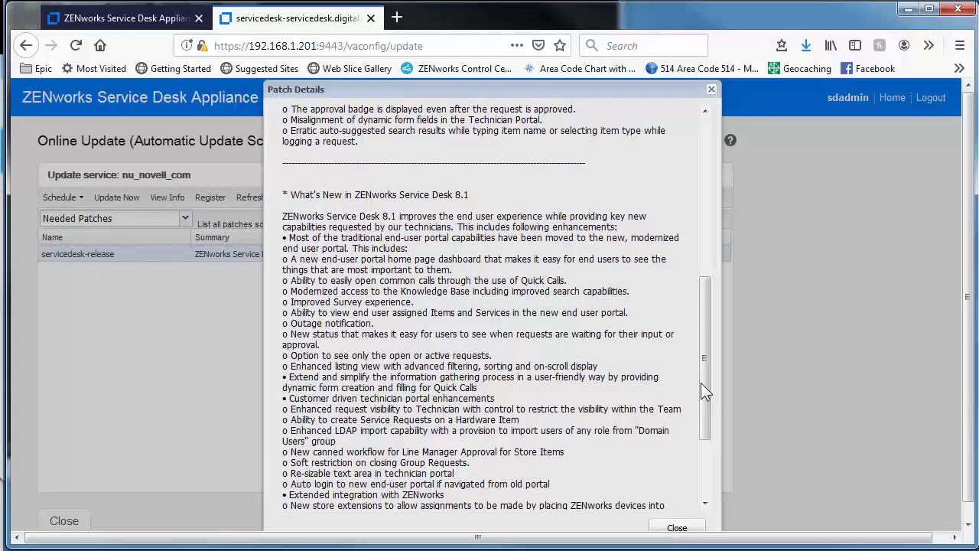
click(677, 529)
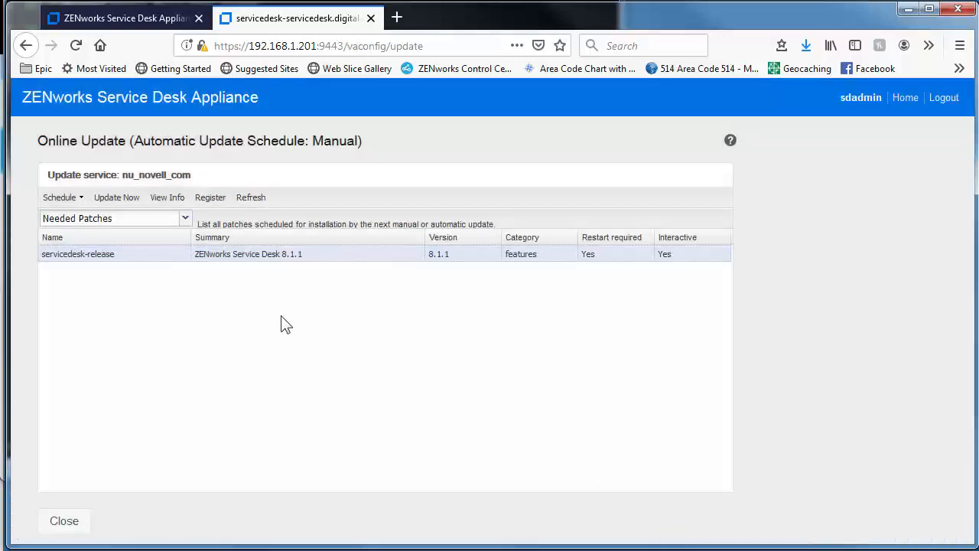
Install the 8.1.1 patch, check the Installed and Needed Patches lists, and return home
click(116, 198)
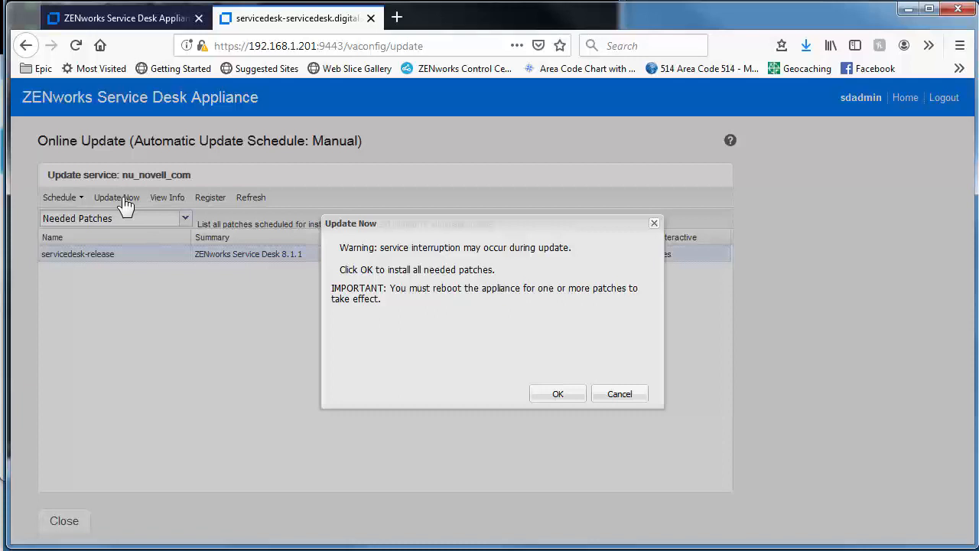
click(564, 394)
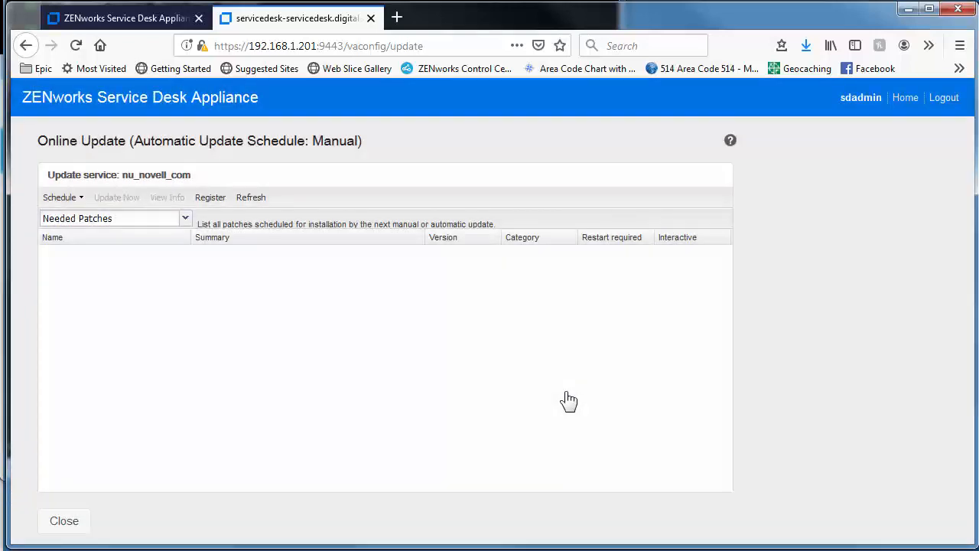
click(185, 219)
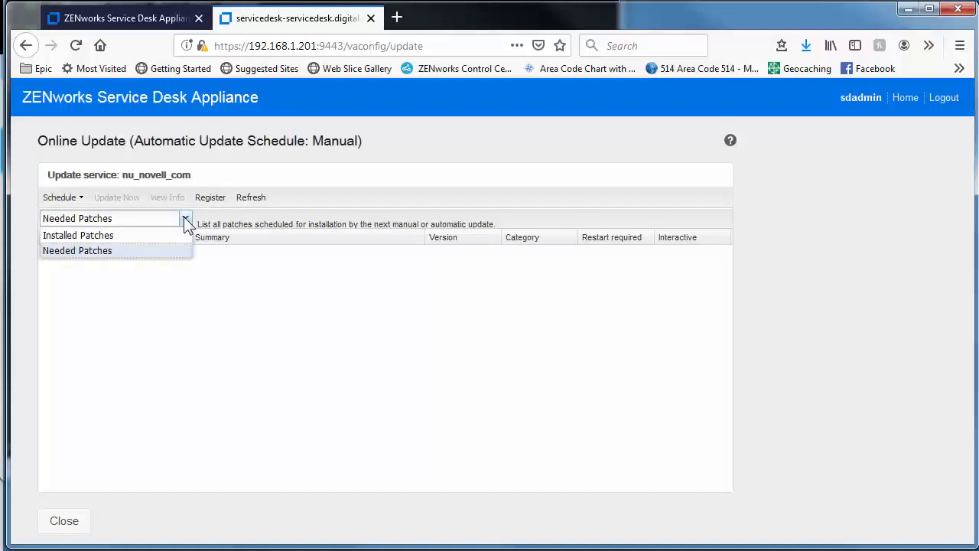
click(174, 235)
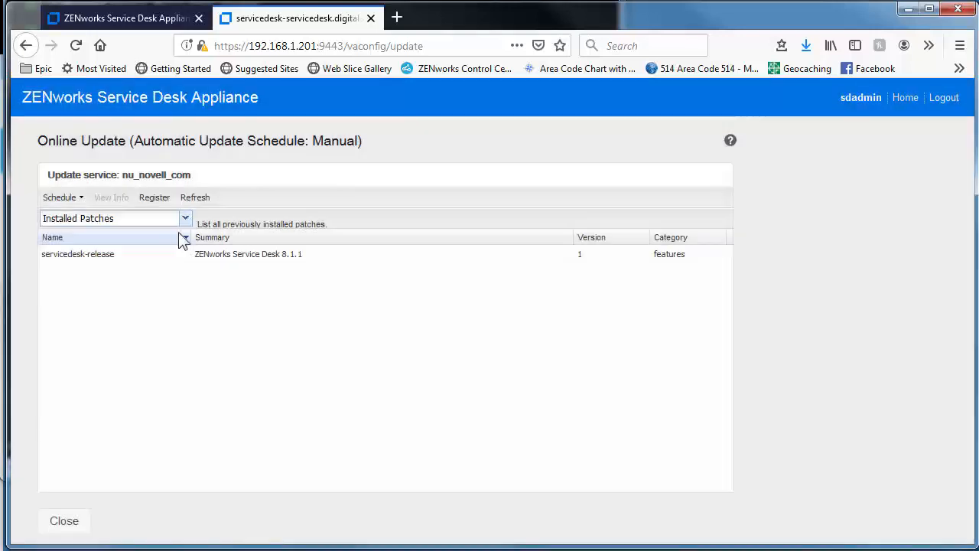
click(186, 219)
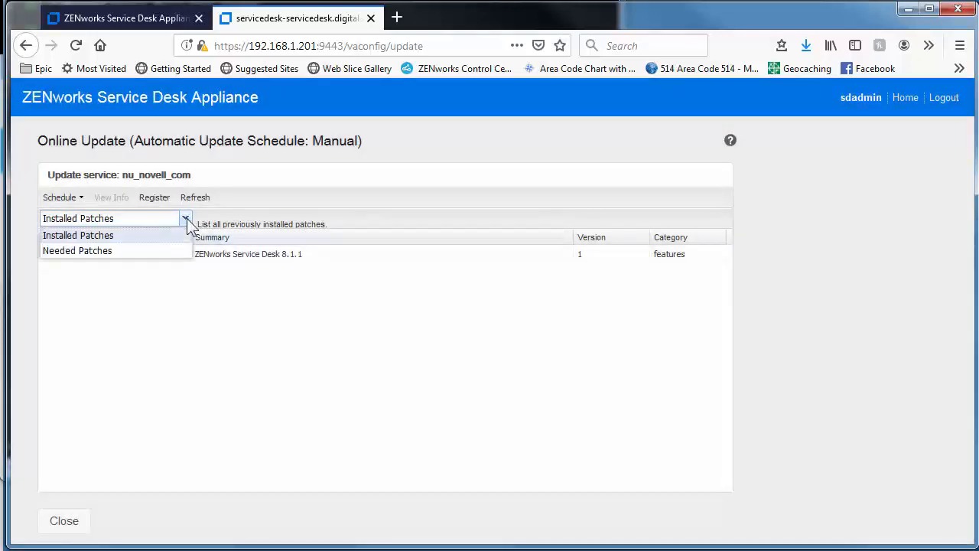
click(171, 251)
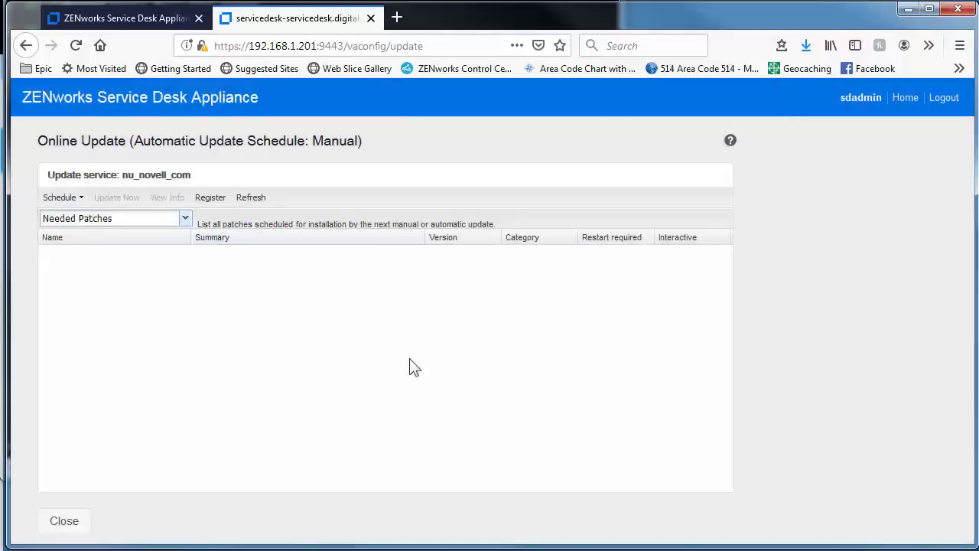
click(904, 98)
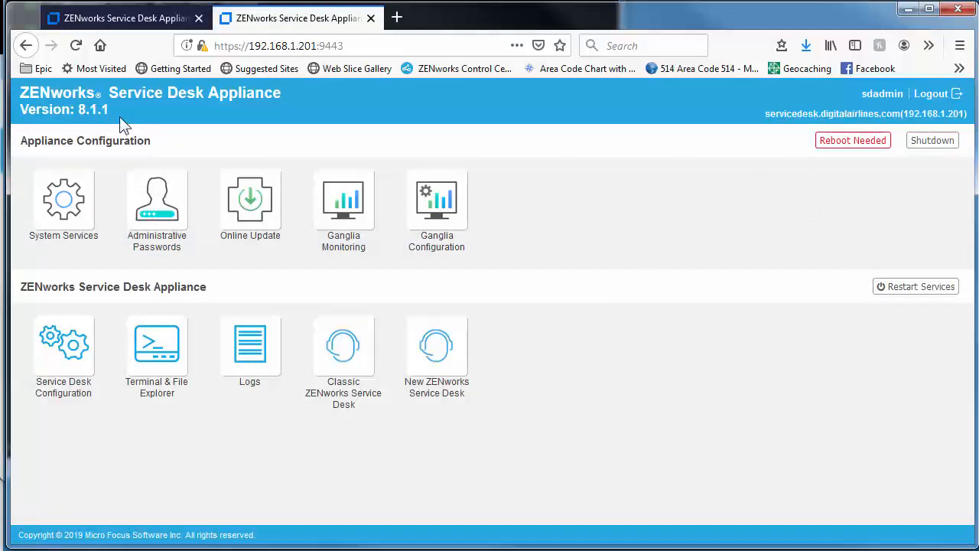
Reboot the appliance and retry the connection until the administration sign-in page loads
click(848, 152)
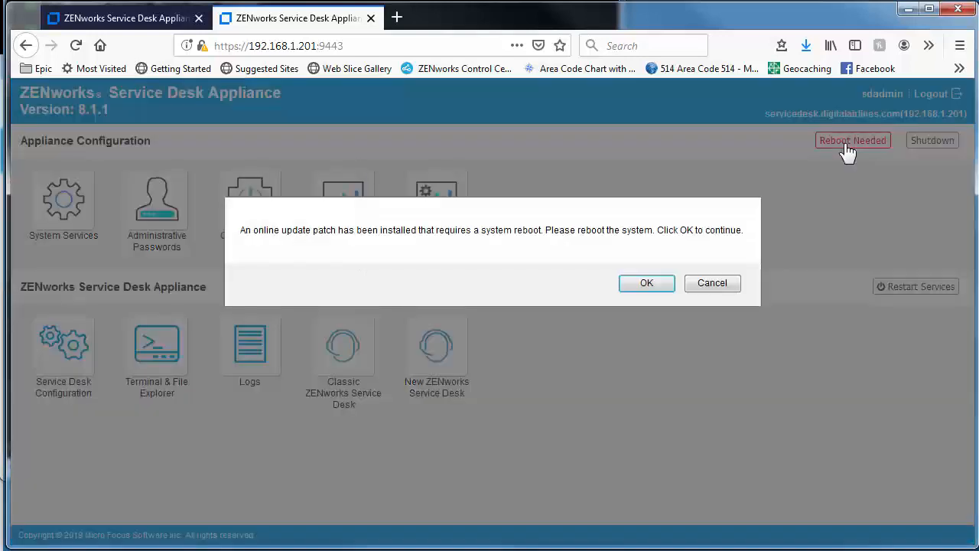
click(647, 282)
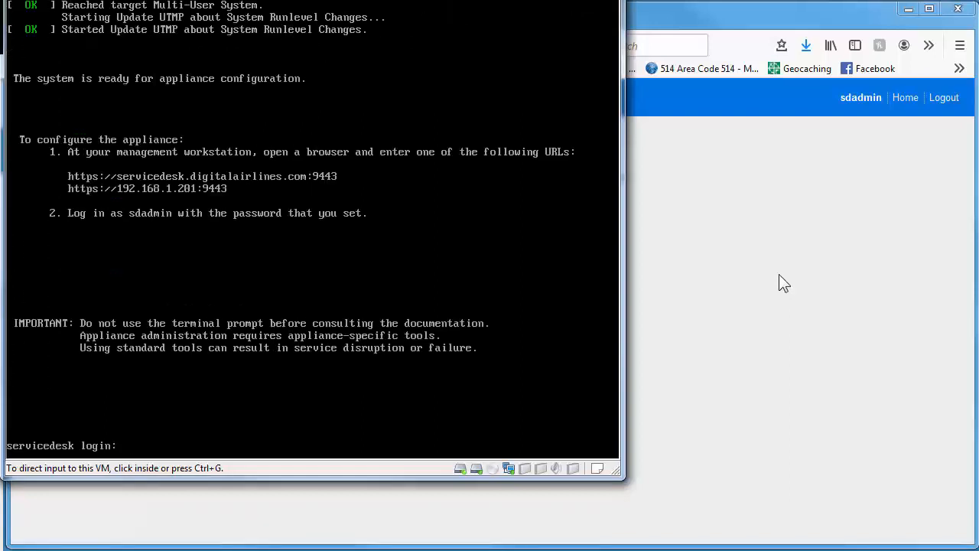
click(778, 274)
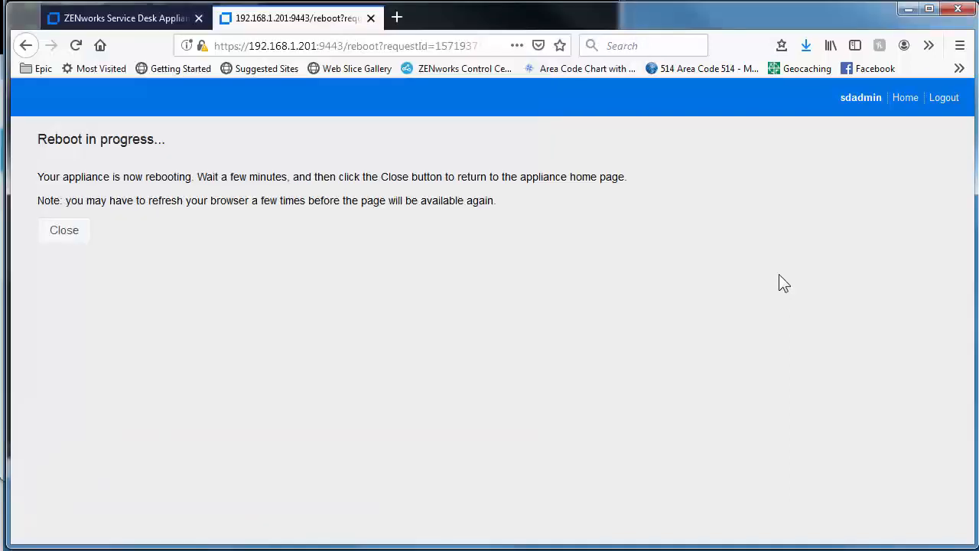
click(58, 238)
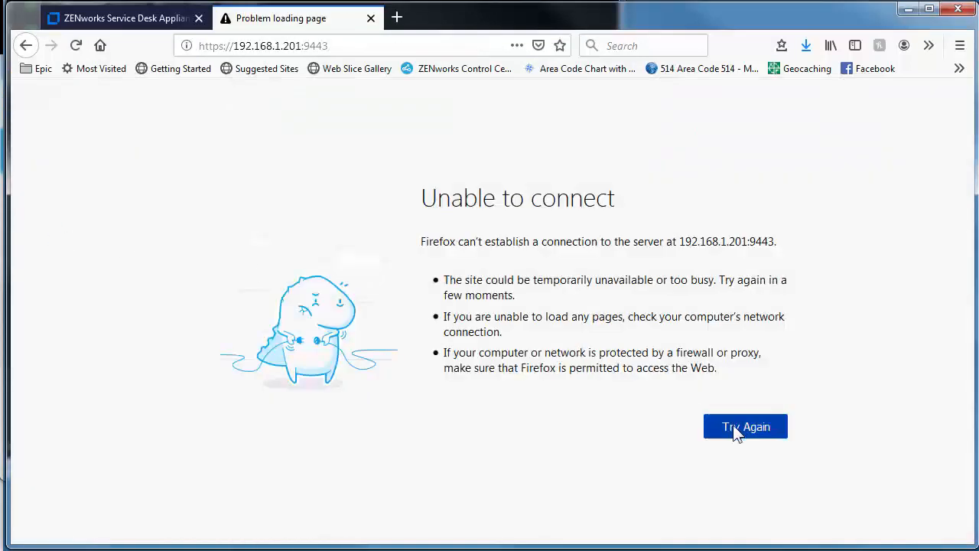
click(733, 427)
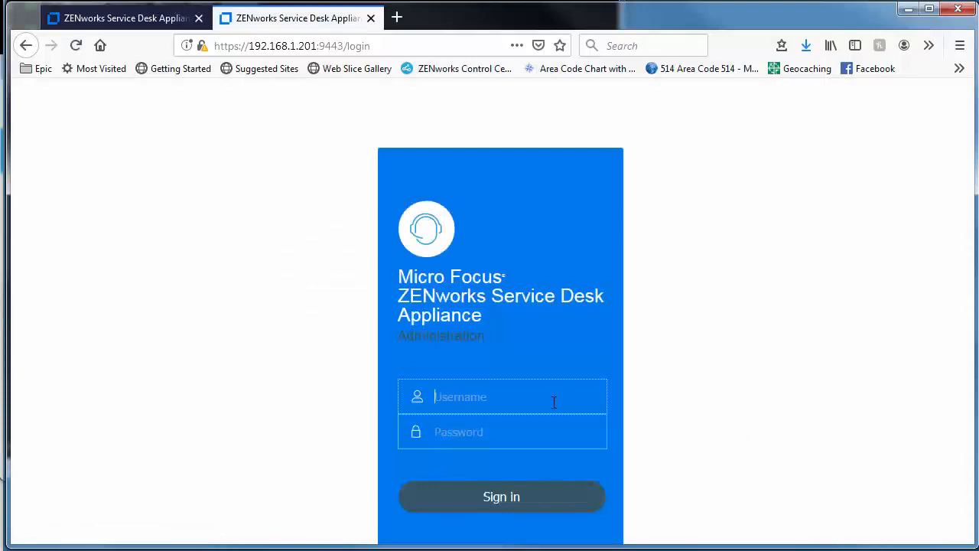
Sign back in to appliance administration with the saved administrator login
click(554, 402)
text(sd)
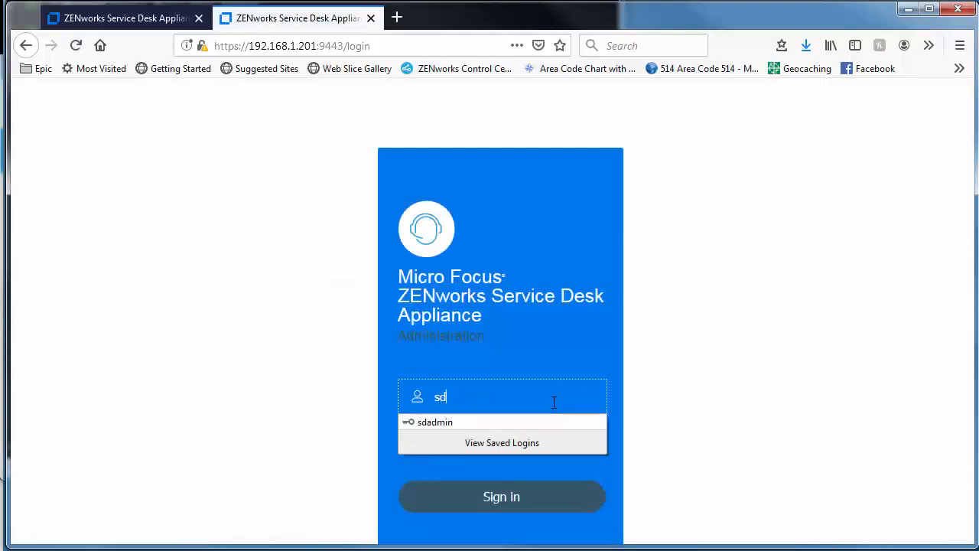
text(a)
click(519, 422)
click(501, 498)
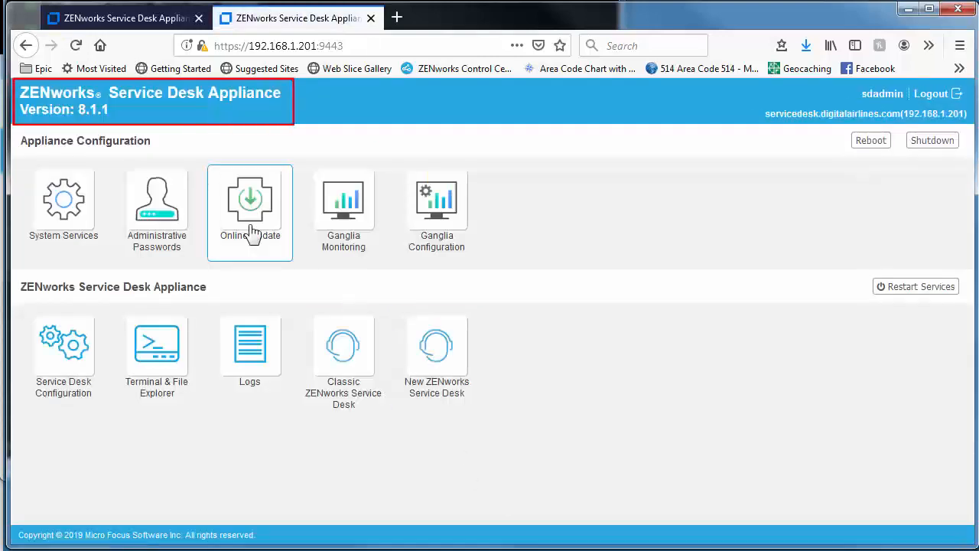
Confirm ZENworks Service Desk 8.1.1 appears under Installed Patches in Online Update
click(253, 234)
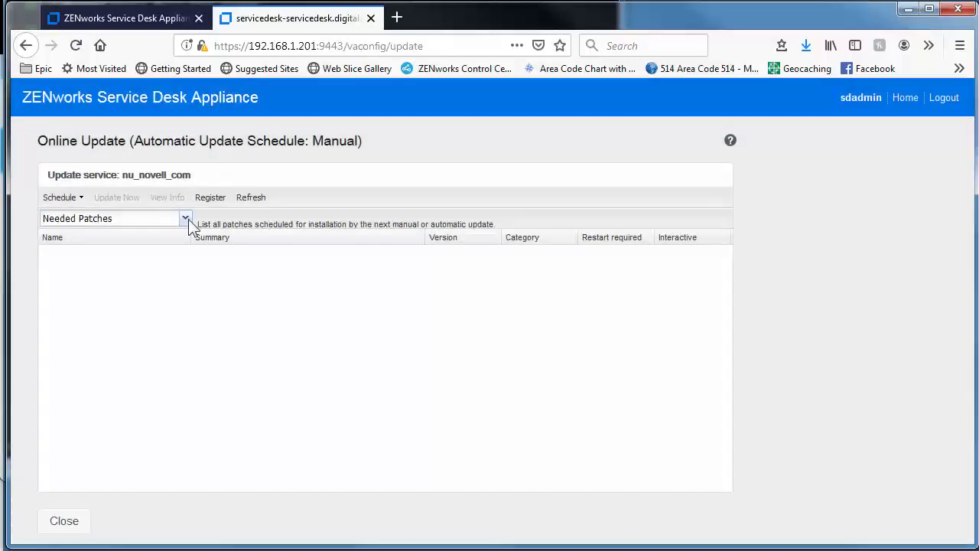
click(185, 218)
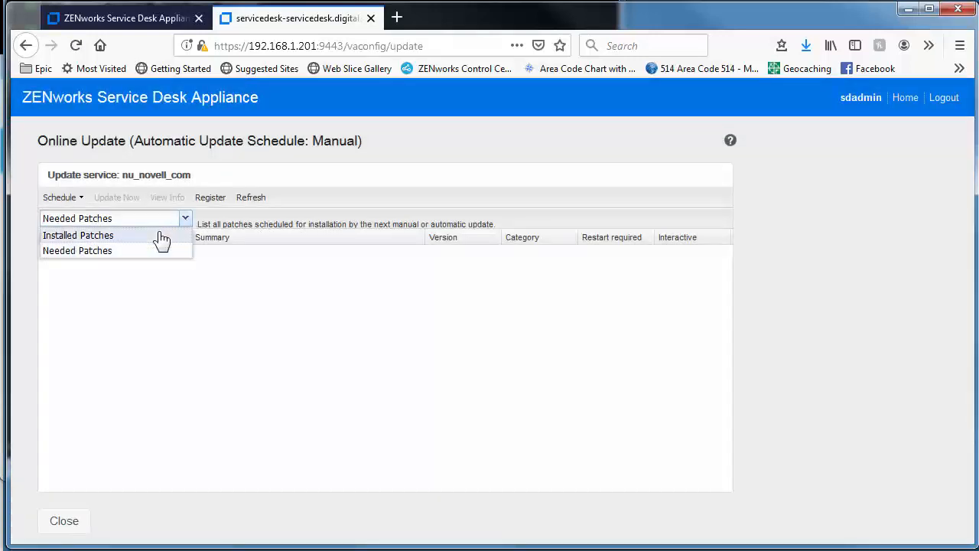
click(172, 234)
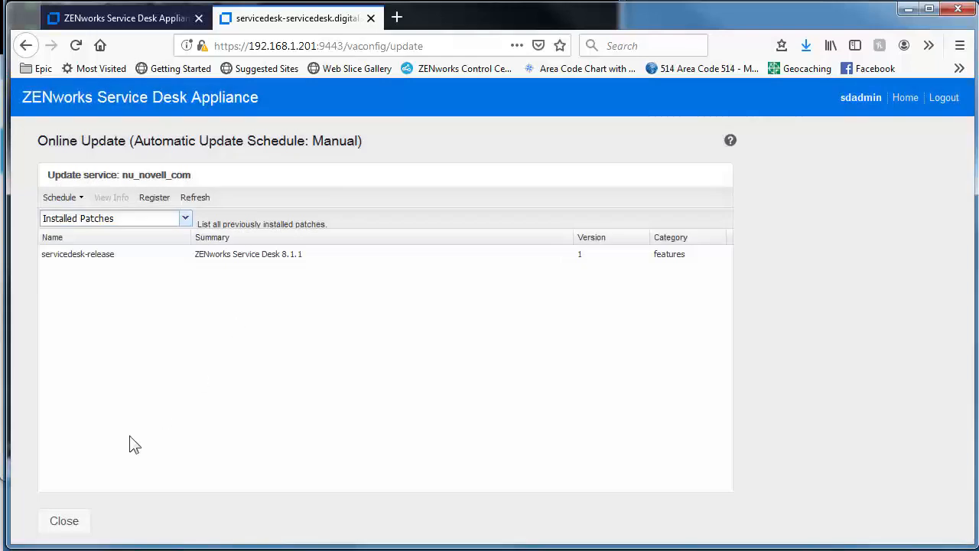
click(63, 520)
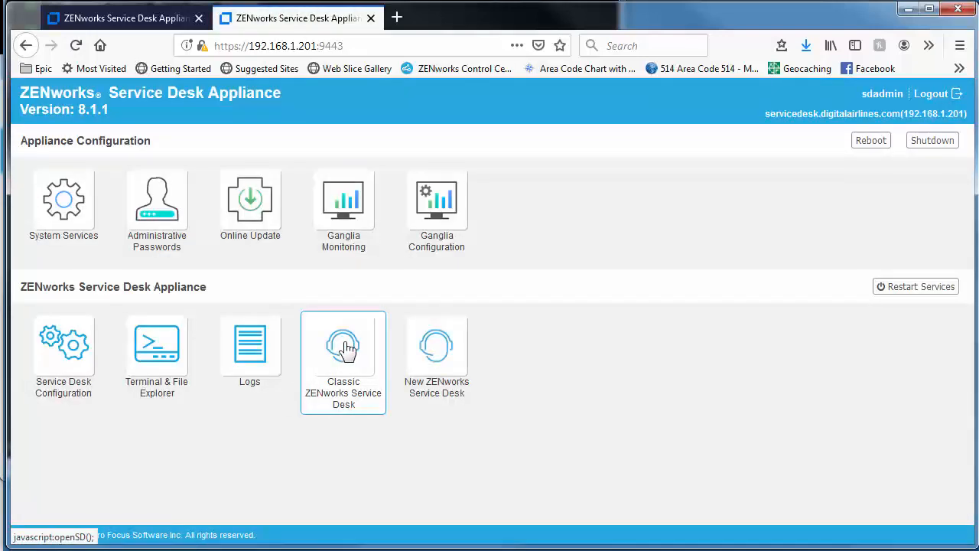
Launch Classic ZENworks Service Desk and test the database connection settings
click(346, 348)
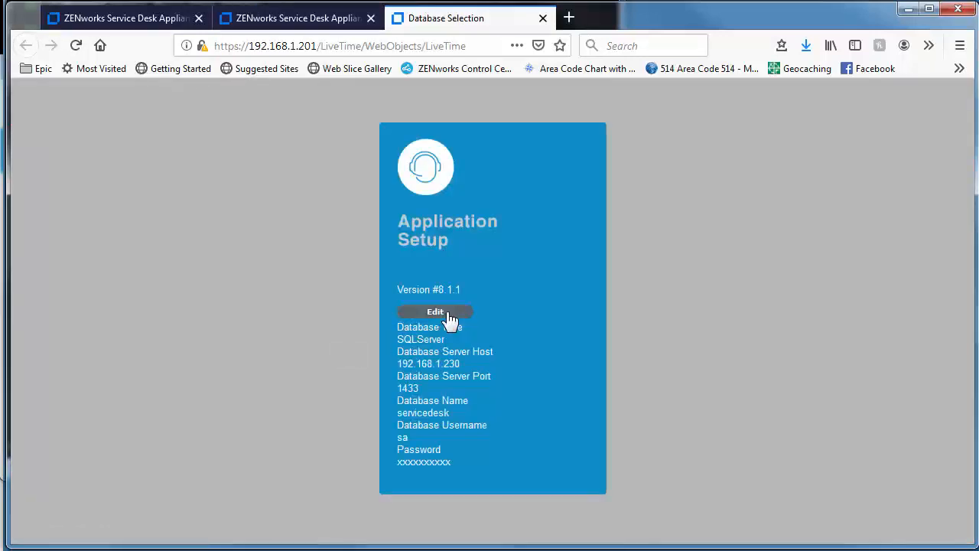
click(451, 318)
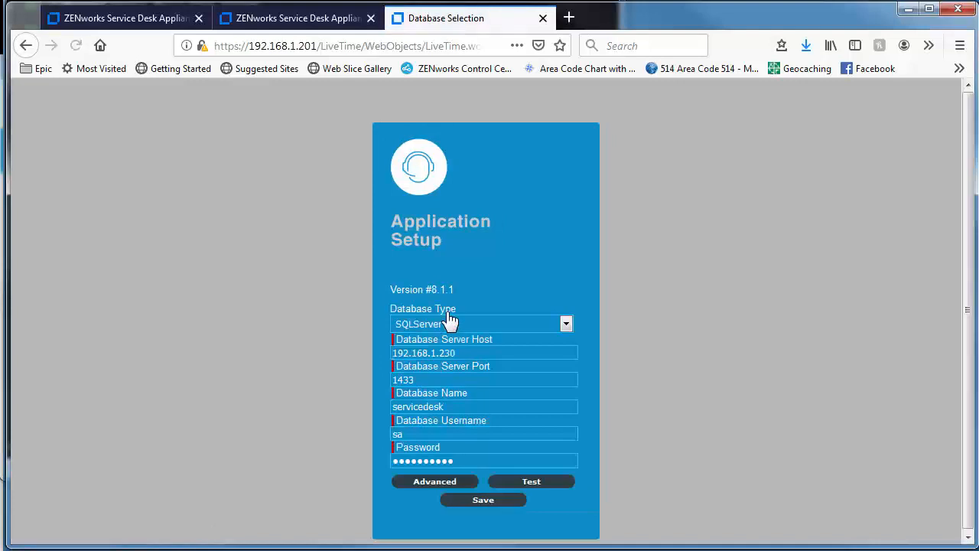
click(526, 482)
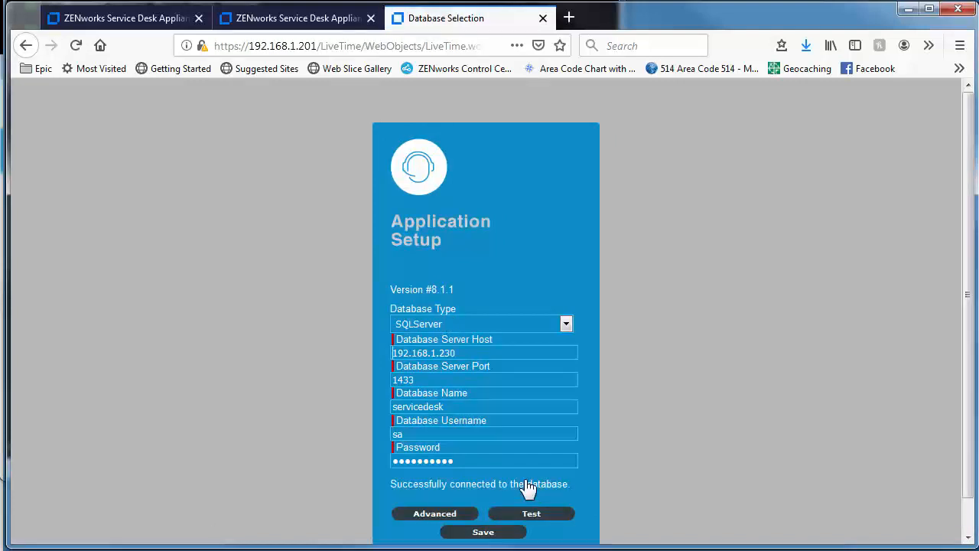
Run the database upgrade to version 8.1.1 from the advanced options
click(439, 513)
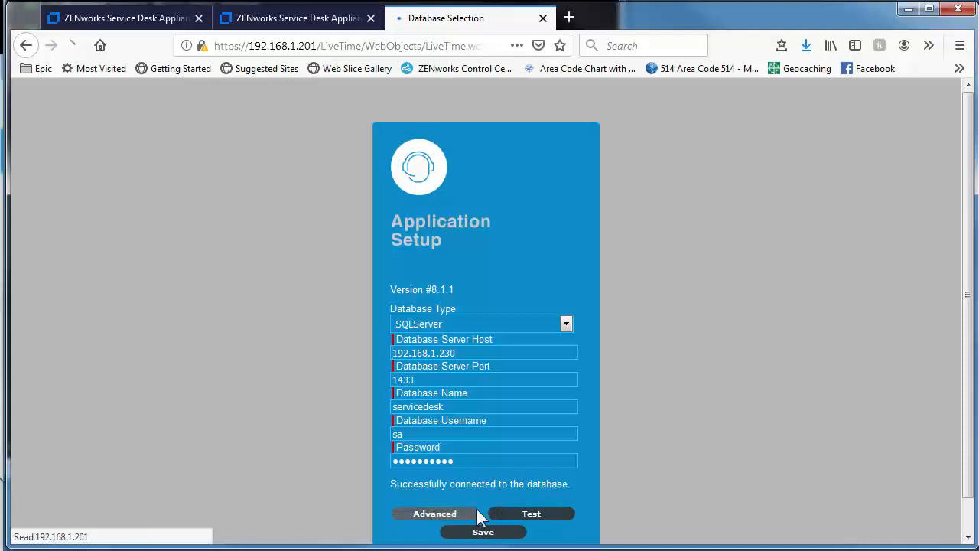
scroll(546, 513, down, 2)
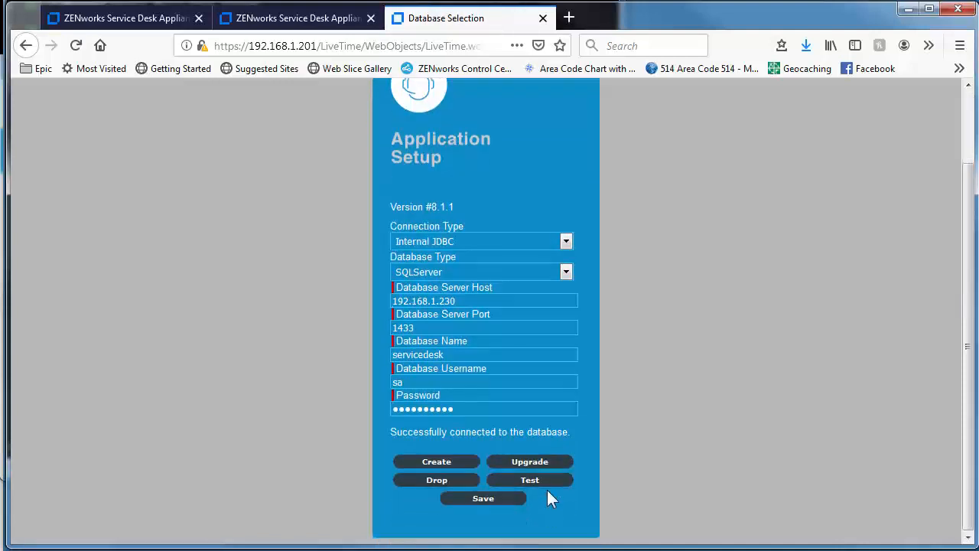
click(529, 462)
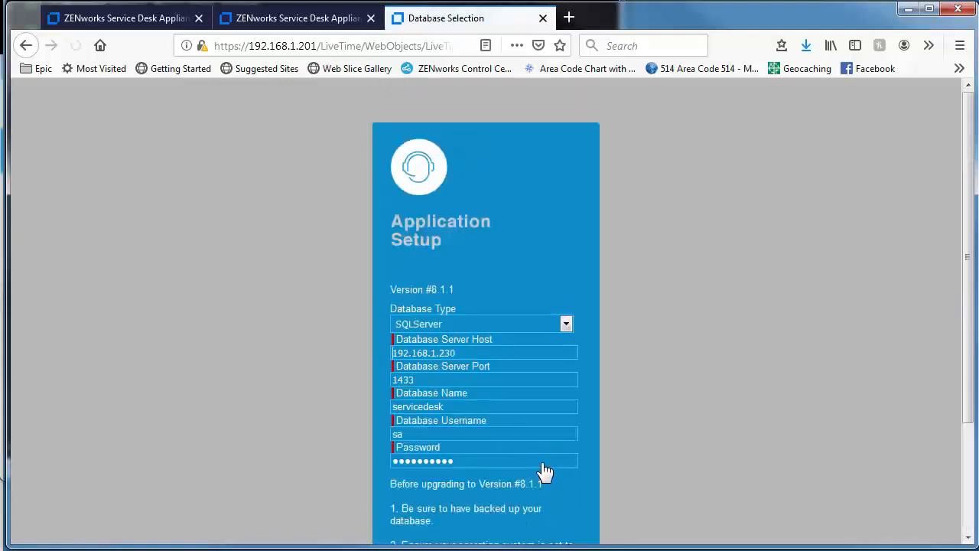
scroll(542, 463, down, 2)
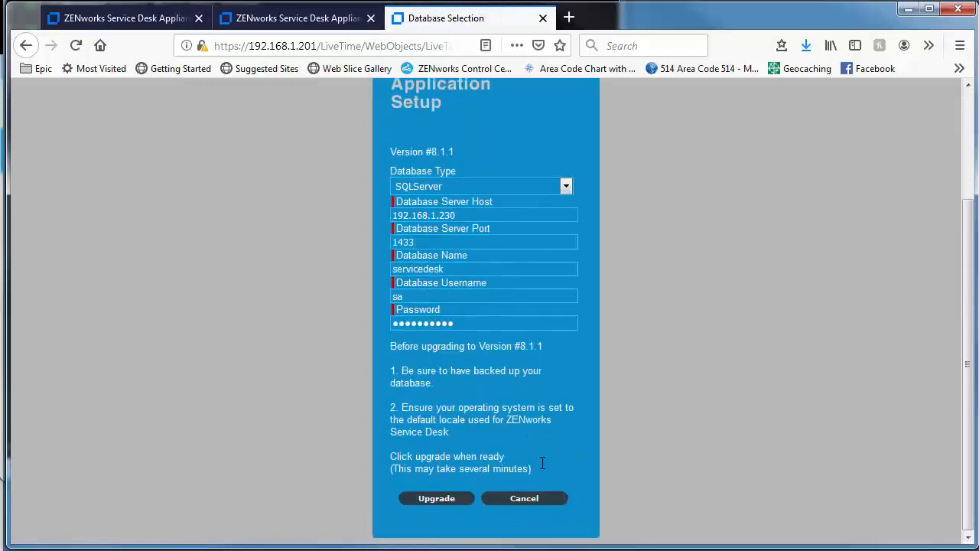
click(449, 500)
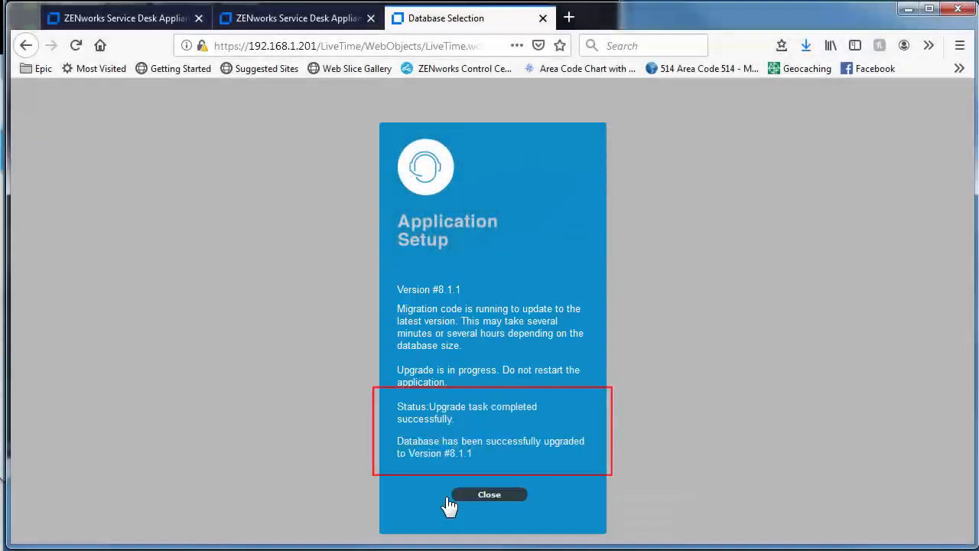
click(485, 497)
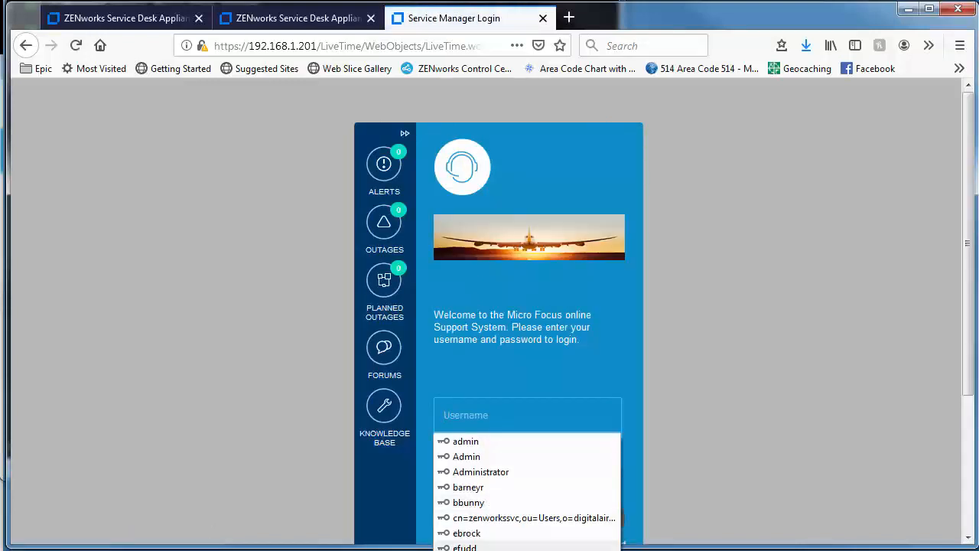
Sign in to Service Manager with the saved technician login
click(497, 549)
click(511, 520)
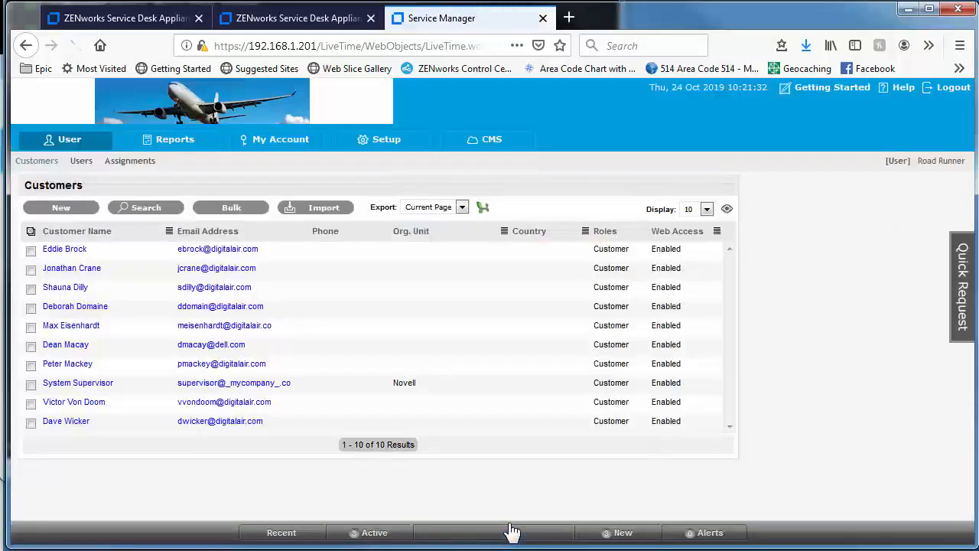
click(896, 166)
click(892, 162)
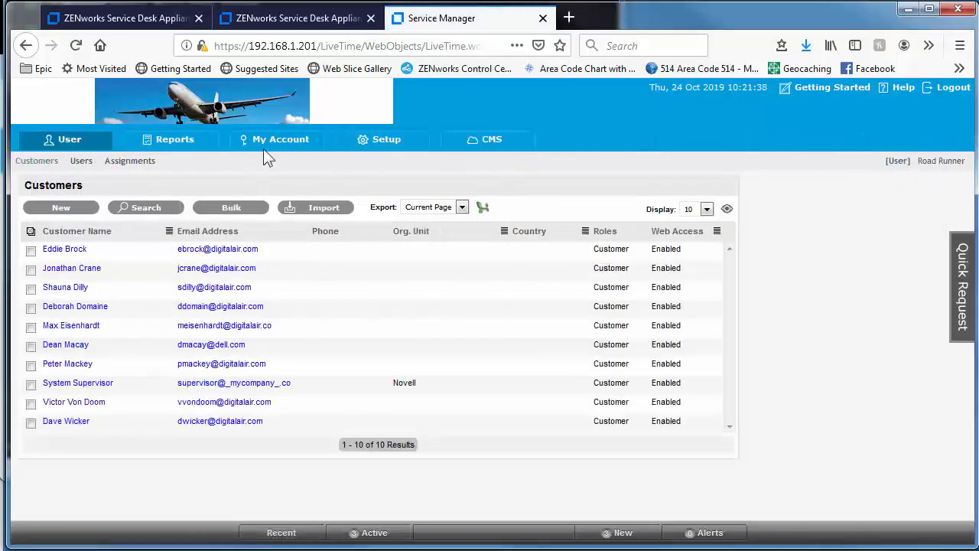
Check that Setup > Licenses shows Service Manager Version #8.1.1
click(357, 139)
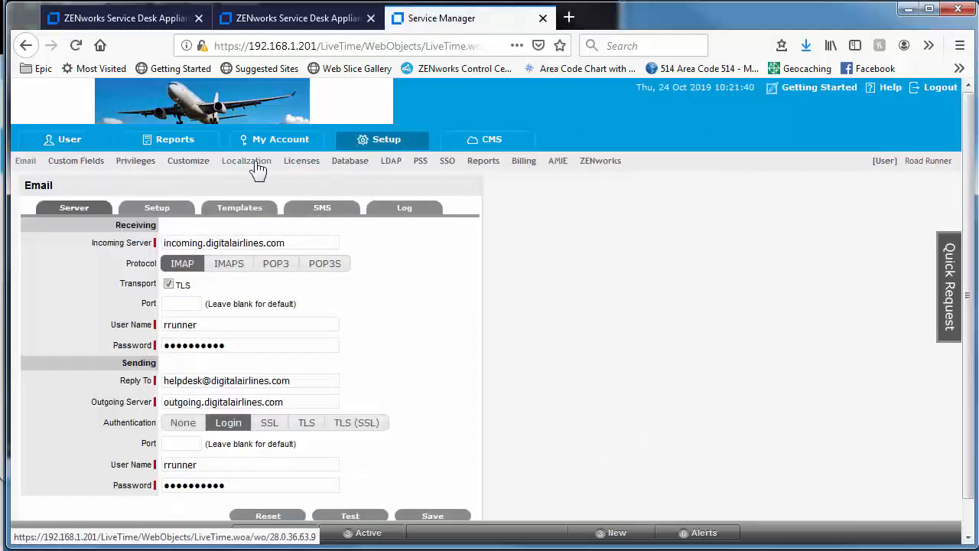
click(305, 170)
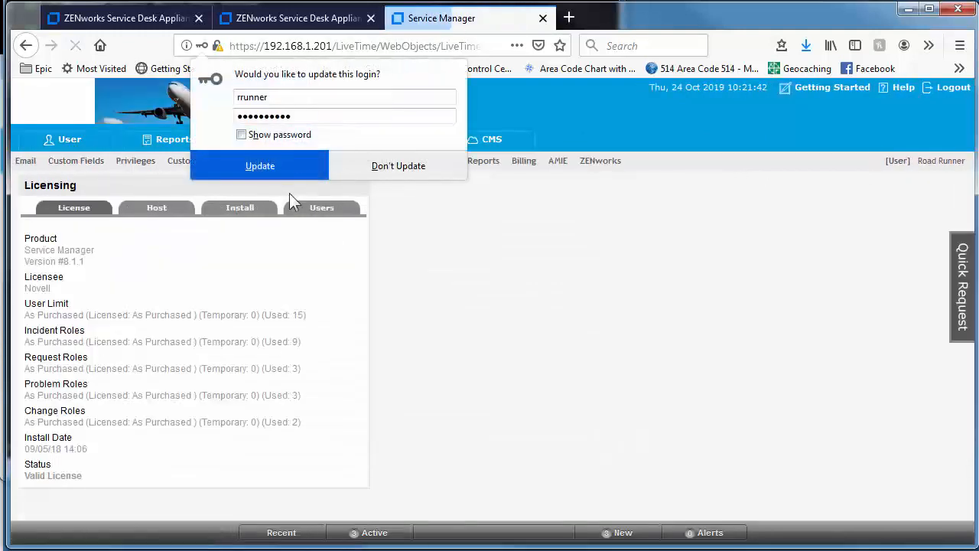
click(362, 171)
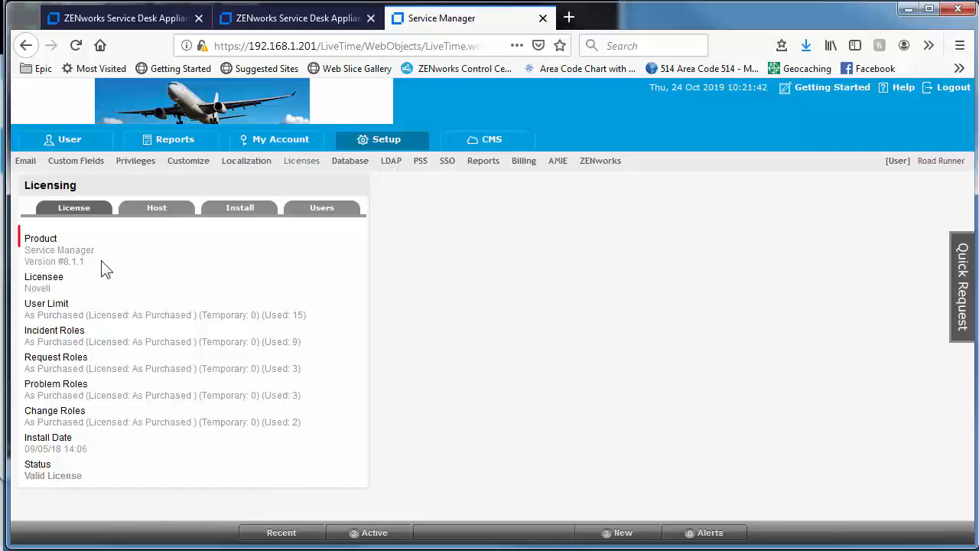
drag(103, 265, 23, 248)
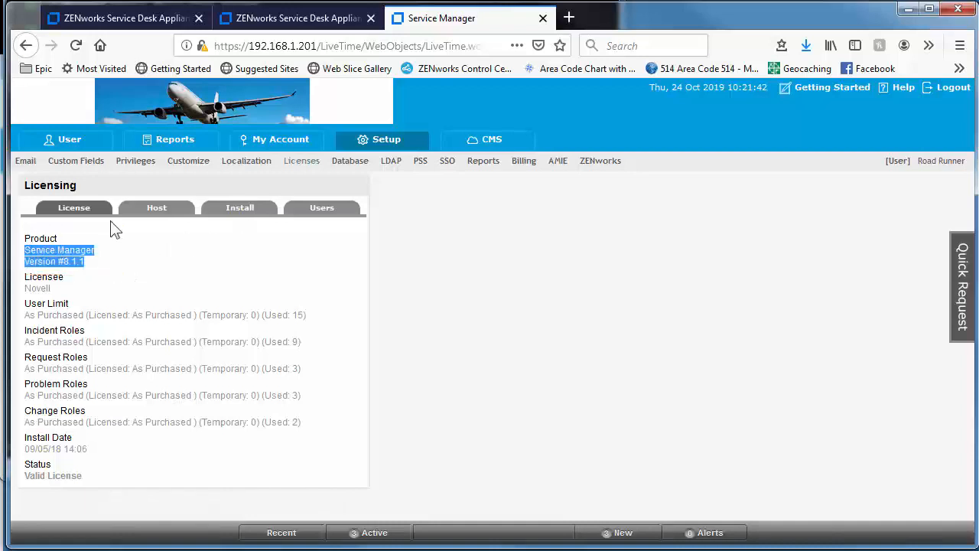
Confirm Setup > Database reports the successful 8.1.1 upgrade
click(346, 164)
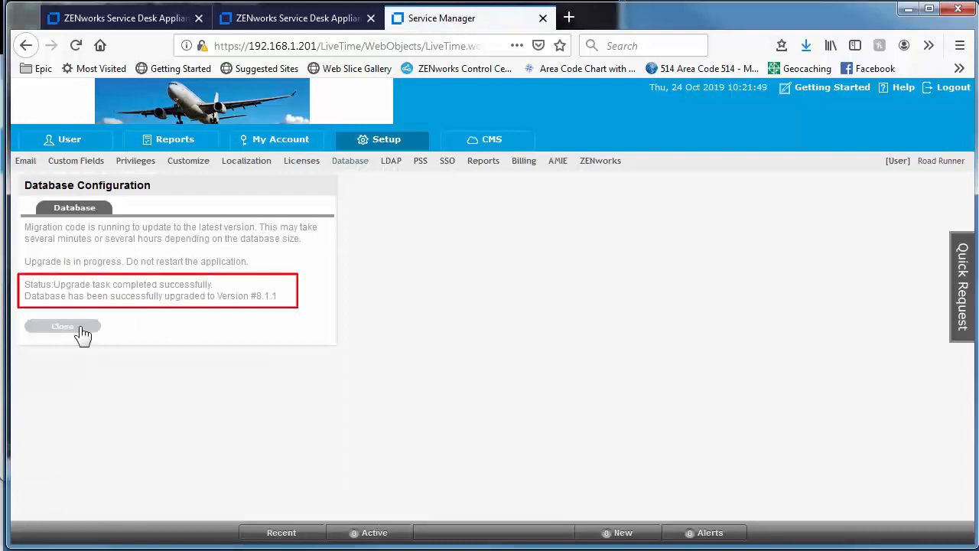
drag(262, 296, 282, 297)
click(358, 300)
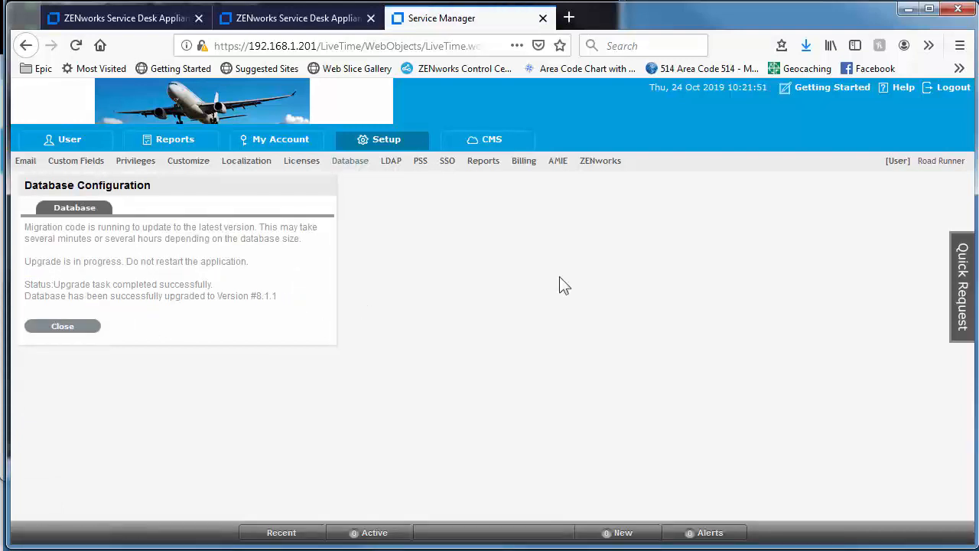